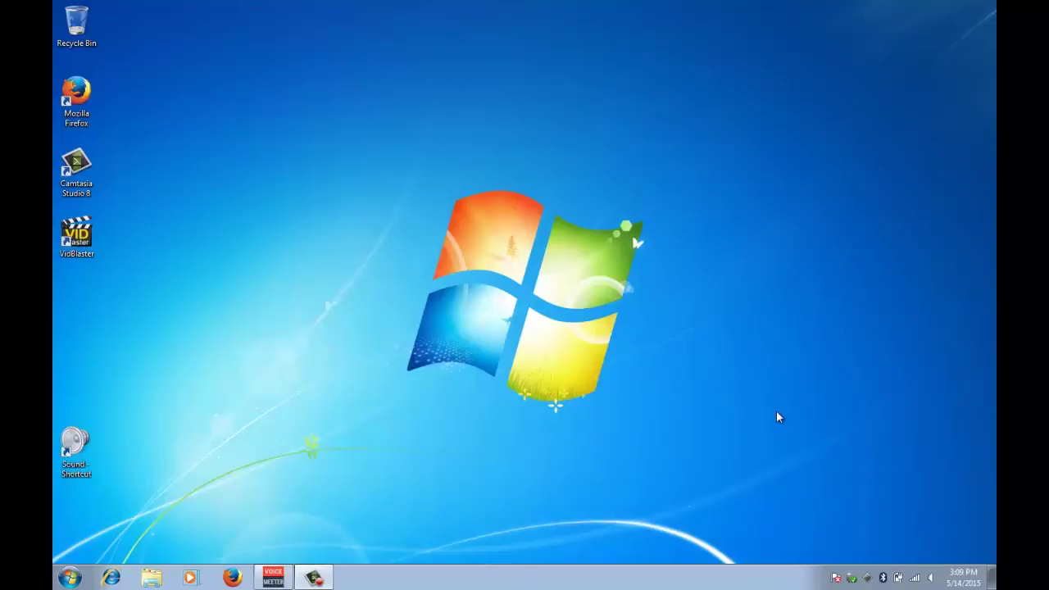
Restore the VoiceMeeter mixer window from the taskbar
{"action": "left_click", "coordinate": [273, 578]}
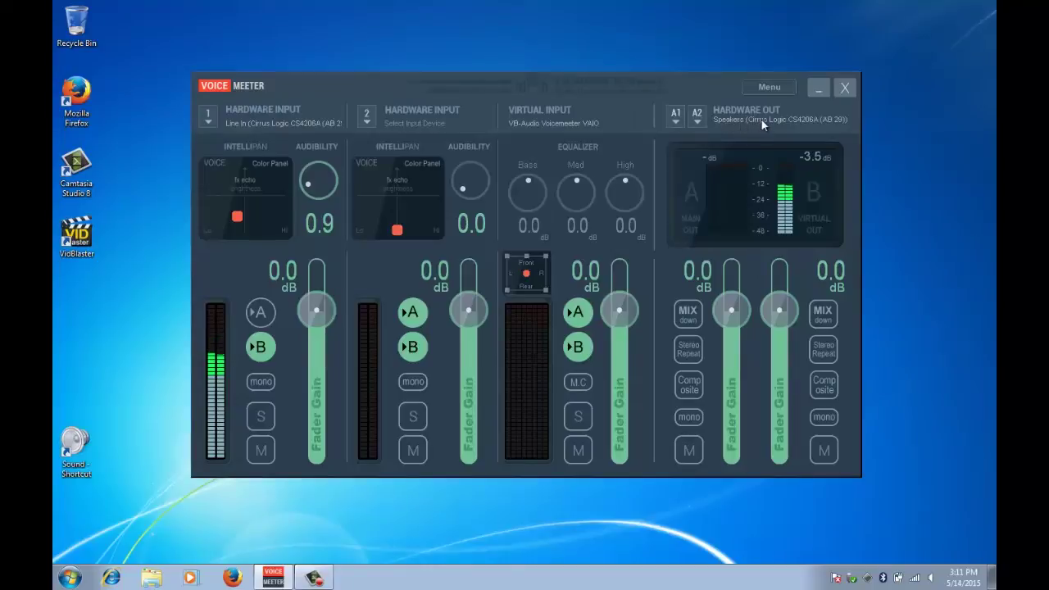
Minimize VoiceMeeter, launch VidBlaster from the desktop, and dismiss the trial welcome dialog
{"action": "left_click", "coordinate": [817, 88]}
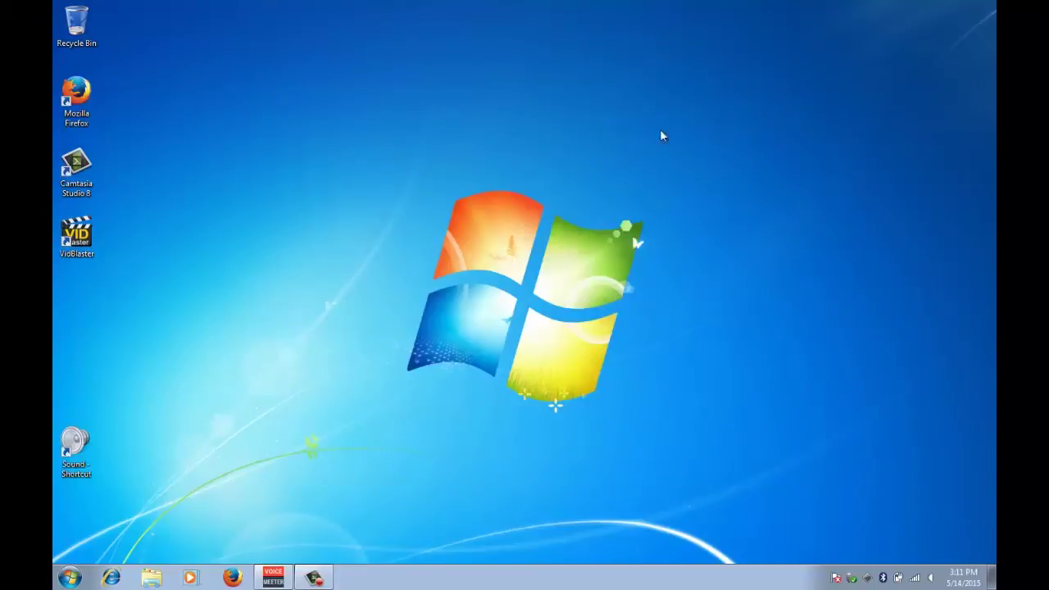
{"action": "left_click", "coordinate": [78, 235]}
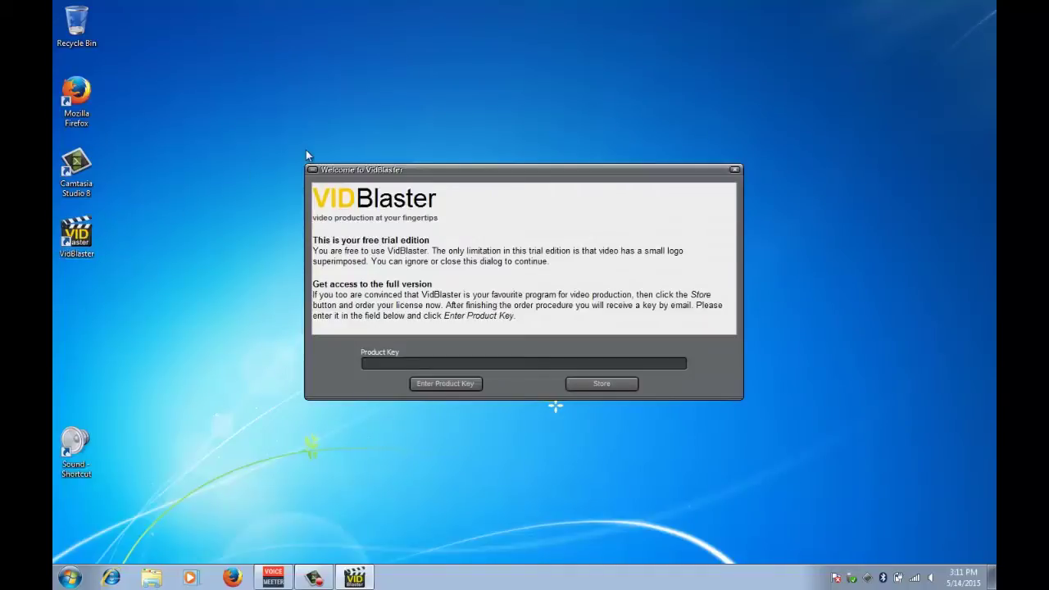
{"action": "left_click", "coordinate": [631, 174]}
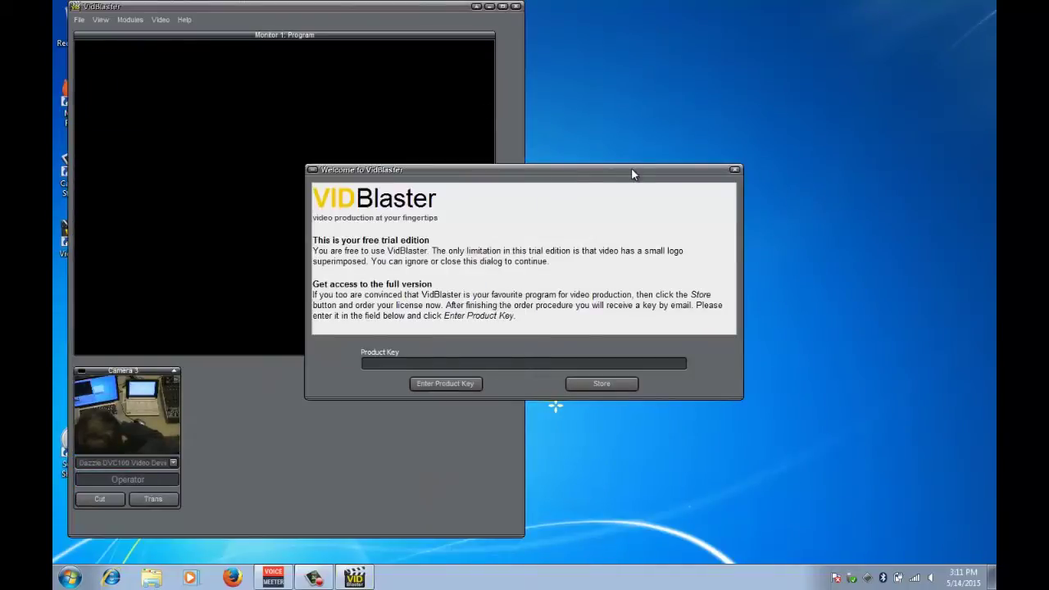
{"action": "left_click", "coordinate": [736, 170]}
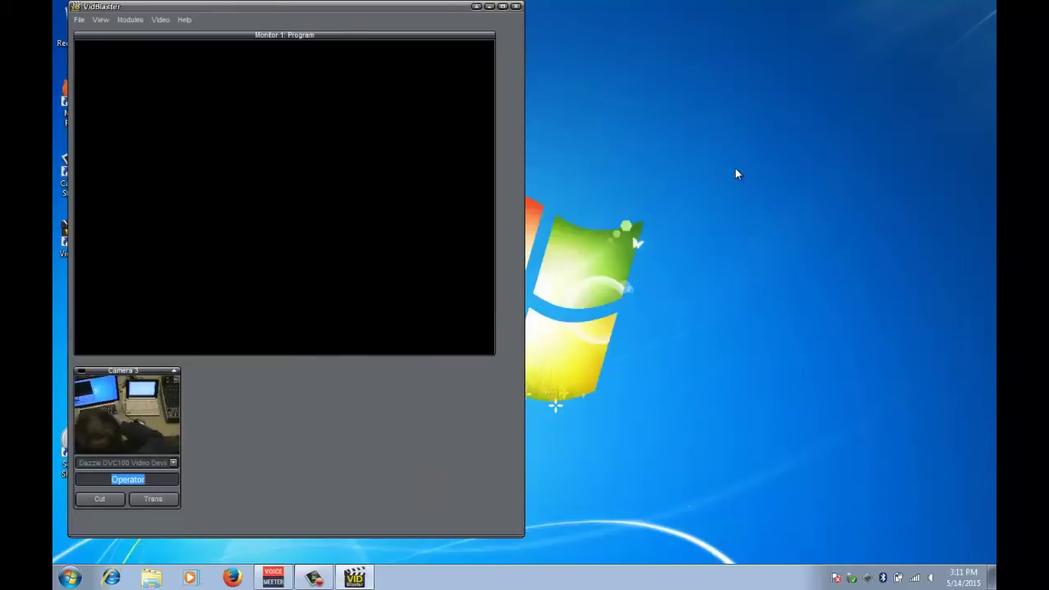
Cut Camera 3 to Program and add an Output 1 module below the program monitor
{"action": "left_click", "coordinate": [128, 435]}
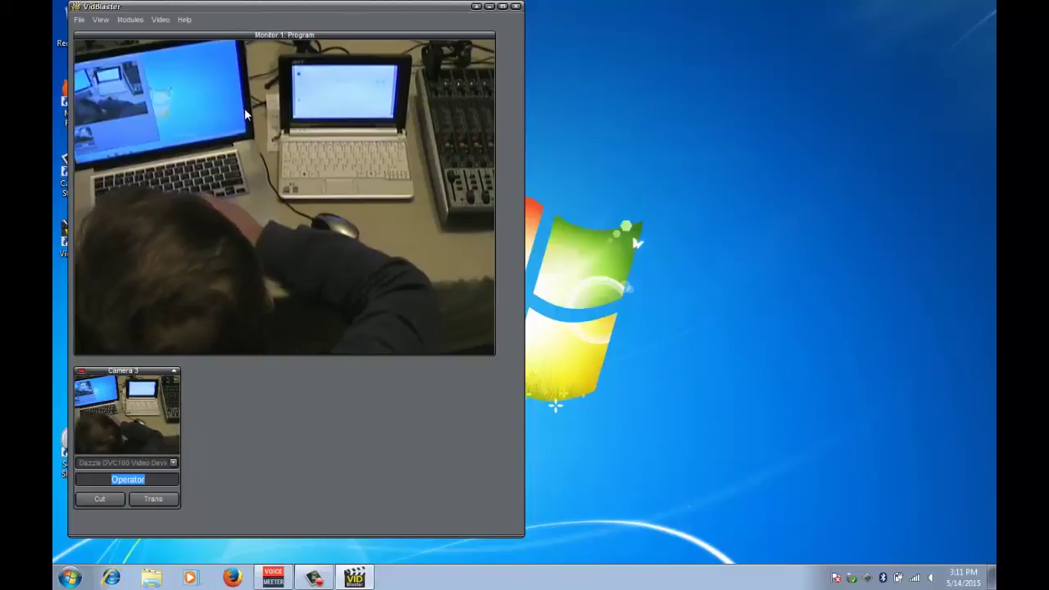
{"action": "left_click", "coordinate": [133, 19]}
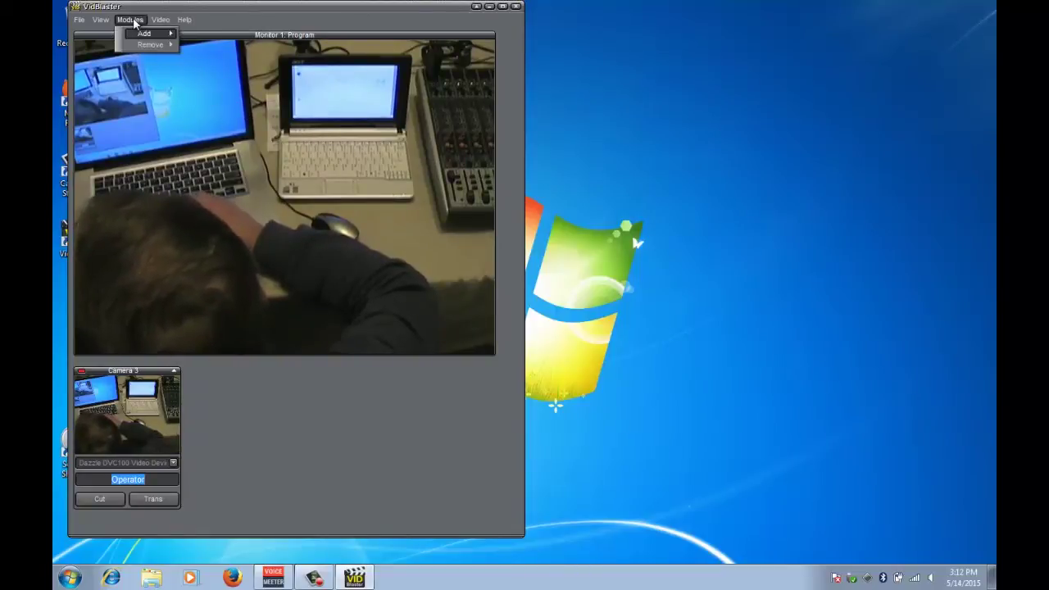
{"action": "mouse_move", "coordinate": [139, 35]}
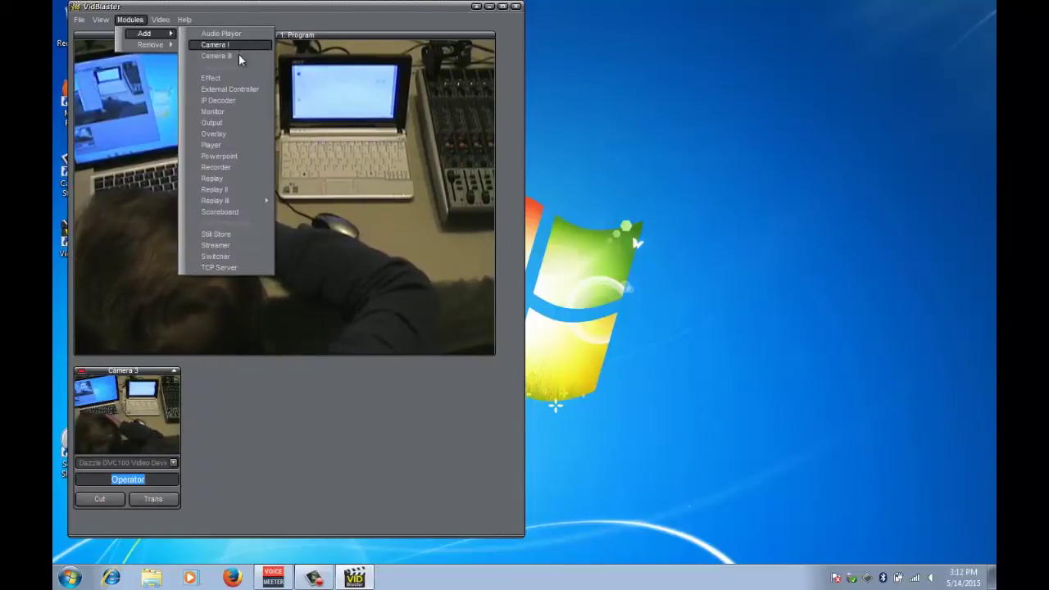
{"action": "left_click", "coordinate": [214, 122]}
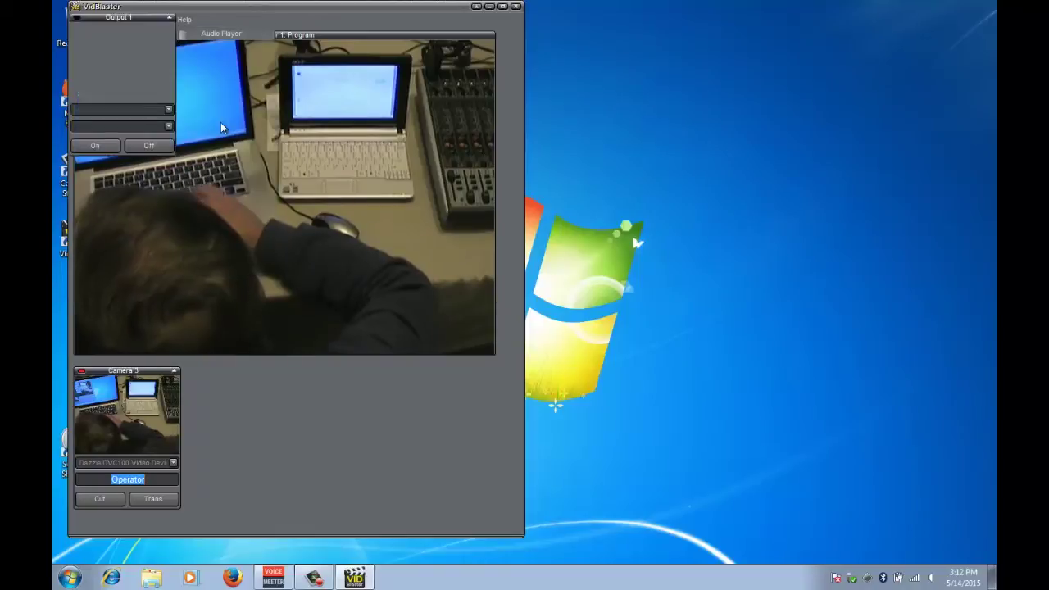
{"action": "left_click_drag", "start_coordinate": [132, 24], "coordinate": [242, 378]}
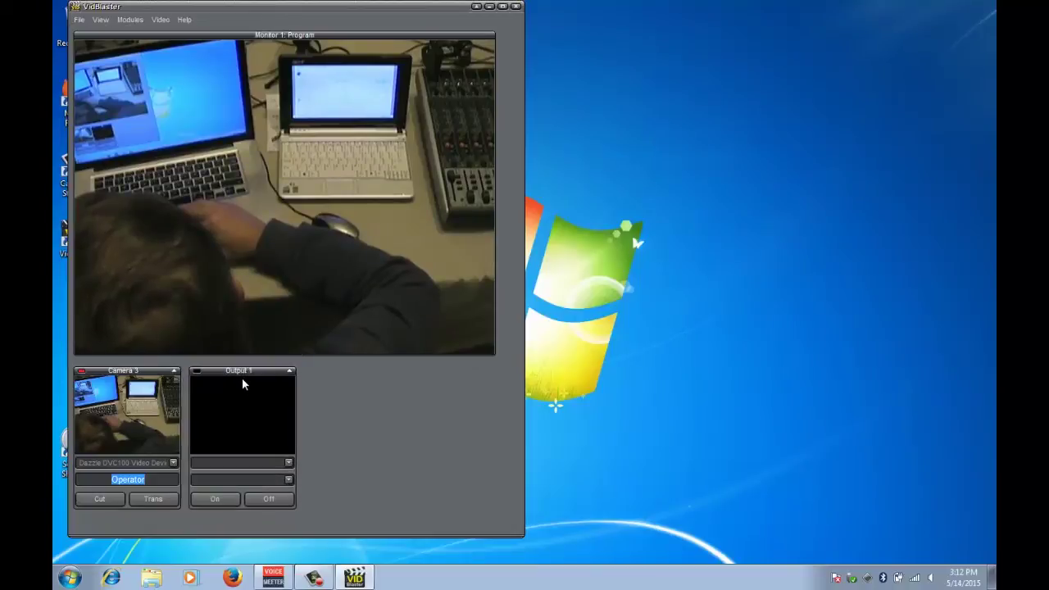
Add a Camera 4 module and dock it to the right of Output 1
{"action": "left_click", "coordinate": [133, 20]}
{"action": "mouse_move", "coordinate": [151, 34]}
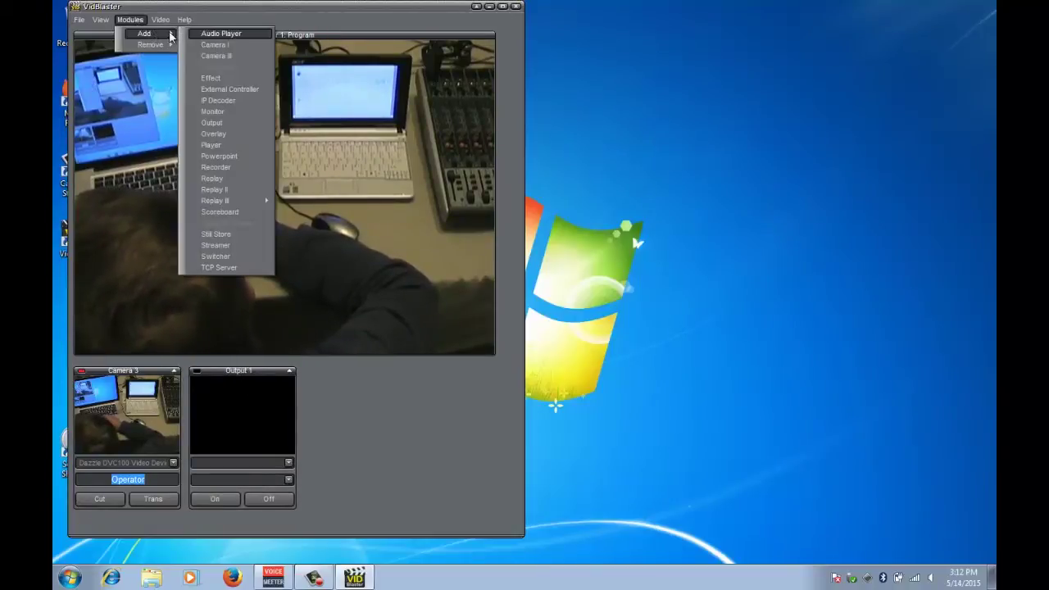
{"action": "left_click", "coordinate": [226, 46]}
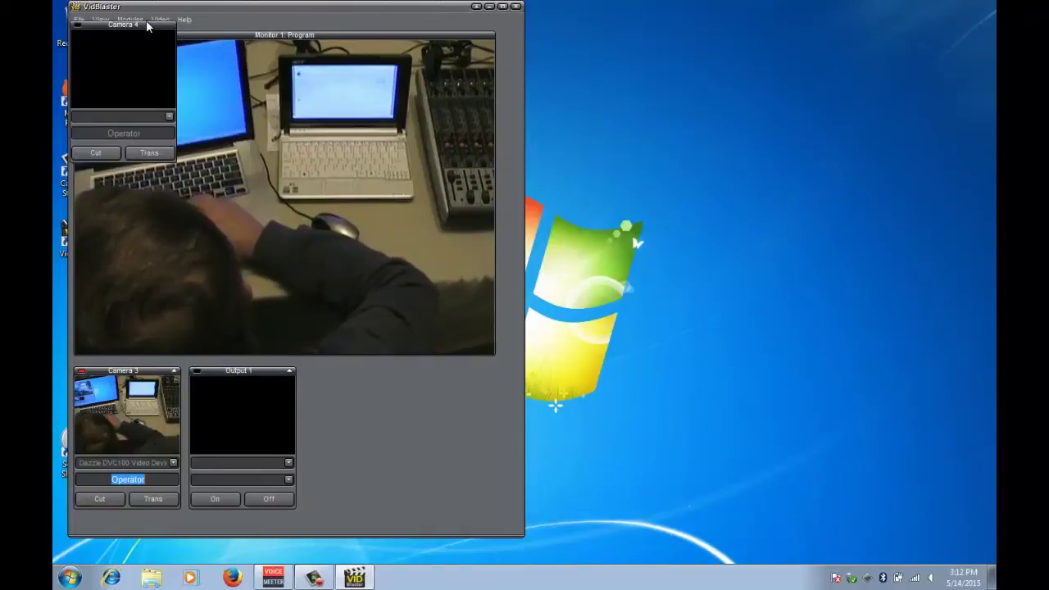
{"action": "left_click_drag", "start_coordinate": [147, 27], "coordinate": [386, 372]}
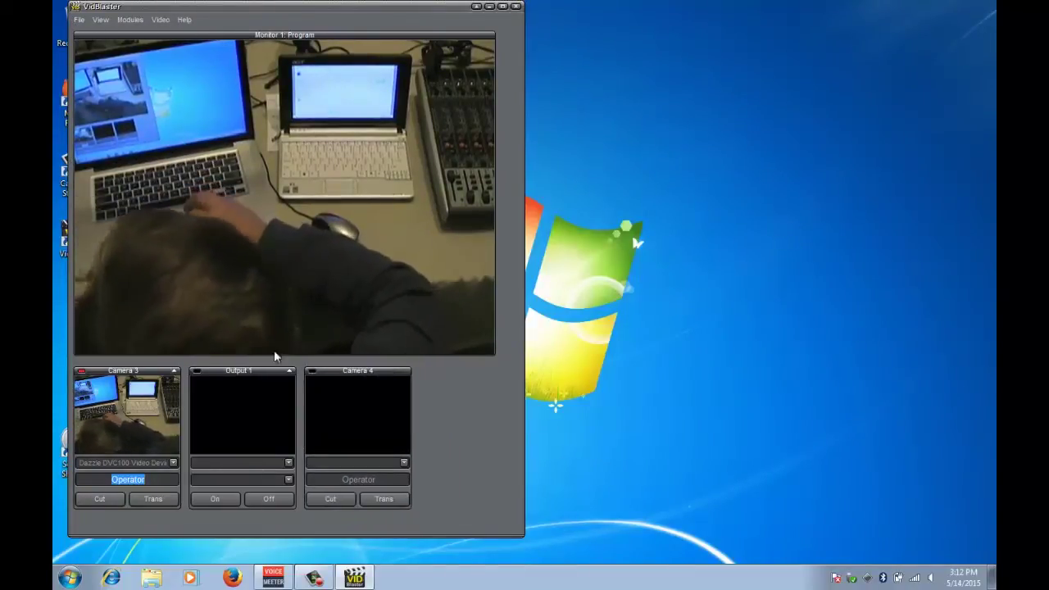
Set Output 1's source to Program and its device to VidBlaster VVD, then switch it on
{"action": "left_click", "coordinate": [245, 369]}
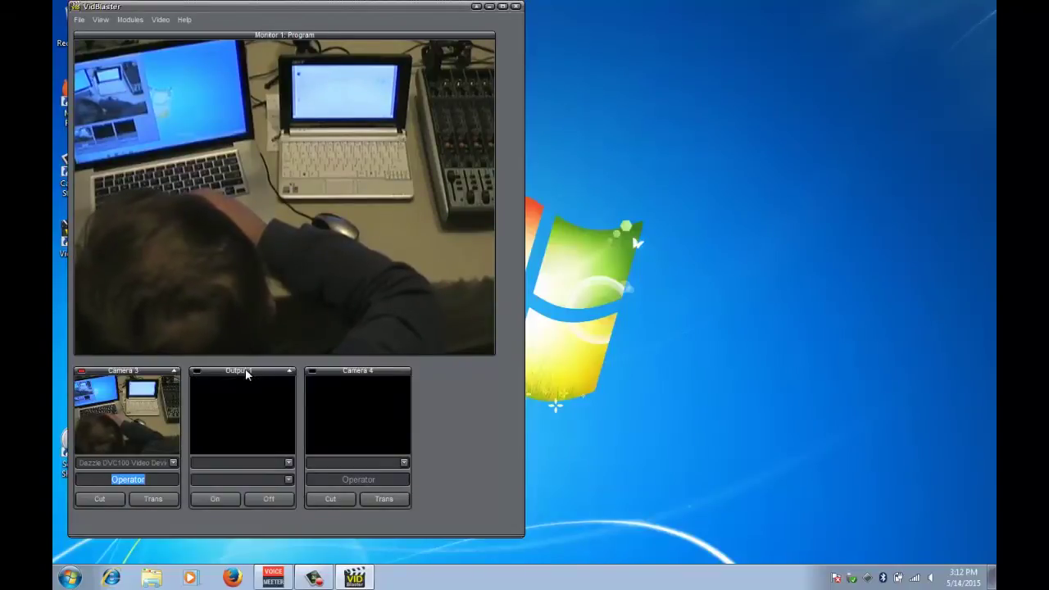
{"action": "left_click", "coordinate": [288, 463]}
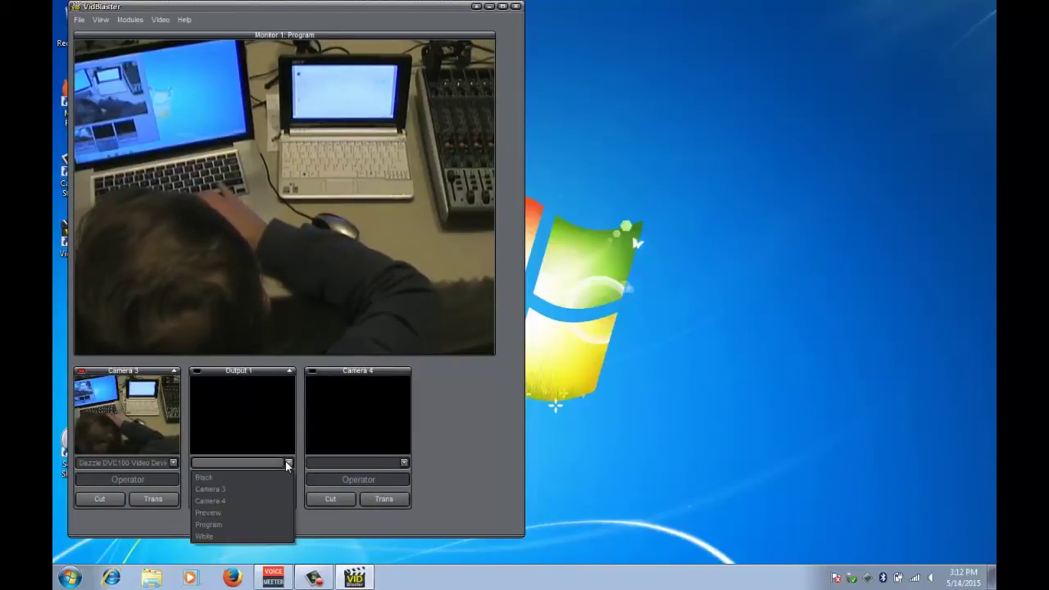
{"action": "left_click", "coordinate": [218, 525]}
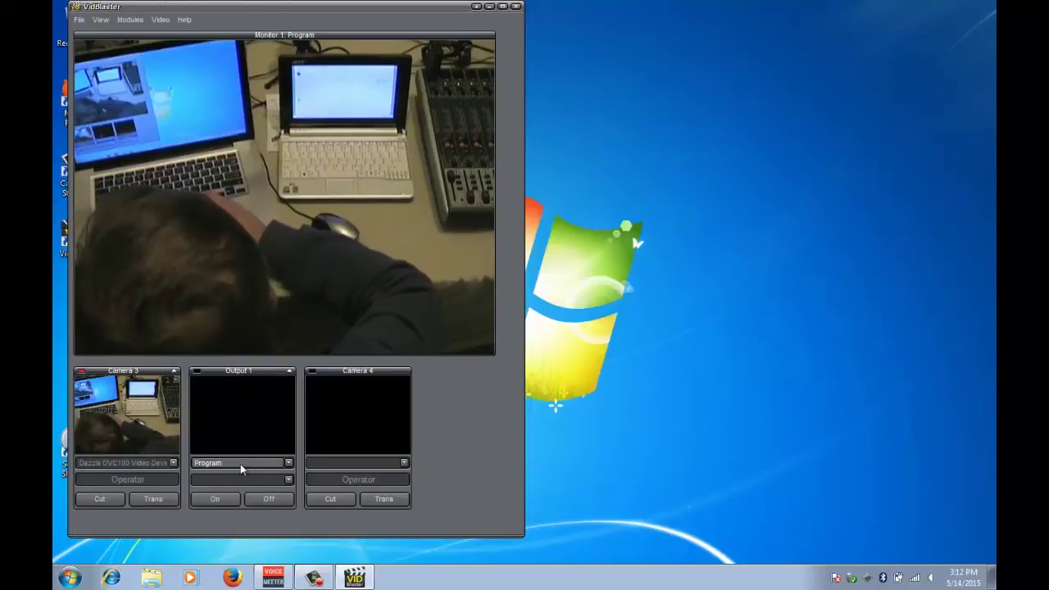
{"action": "left_click", "coordinate": [288, 480]}
{"action": "left_click", "coordinate": [261, 494]}
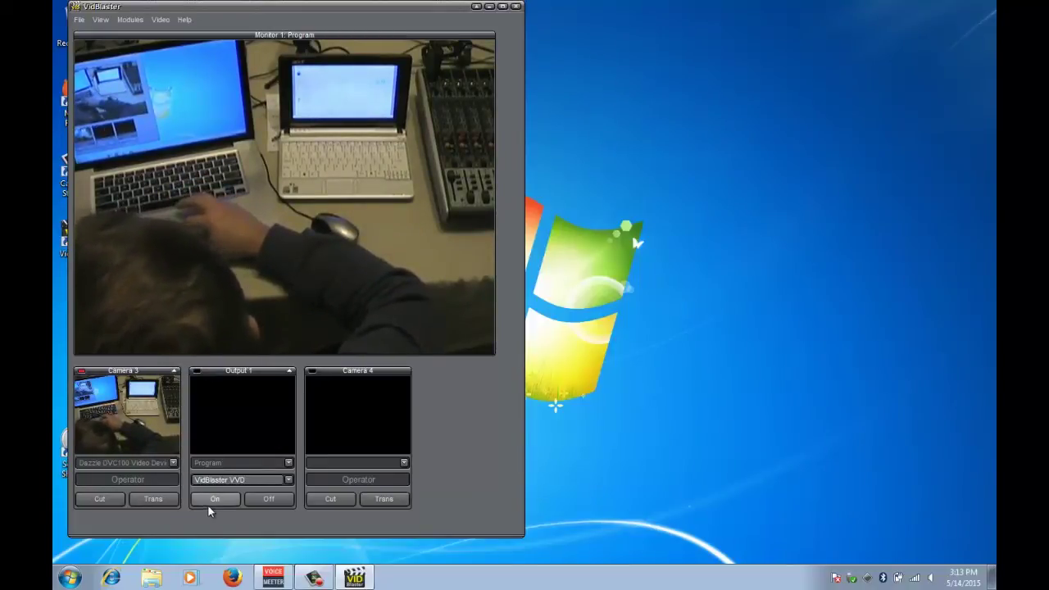
{"action": "left_click", "coordinate": [209, 500]}
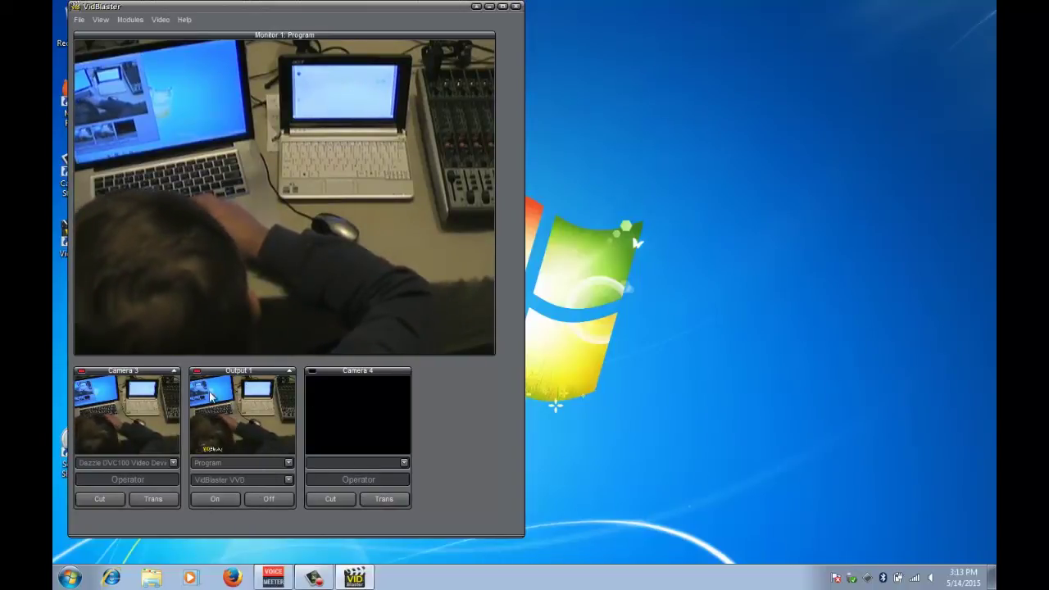
Launch Skype and open Options > Audio settings to check the VoiceMeeter microphone and speakers
{"action": "left_click", "coordinate": [71, 578]}
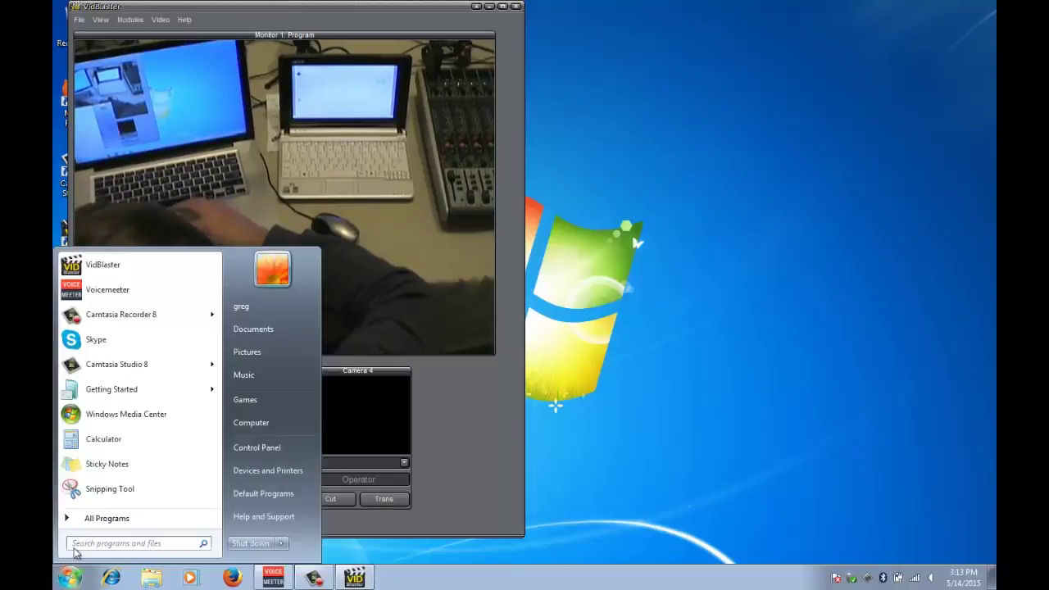
{"action": "left_click", "coordinate": [102, 342]}
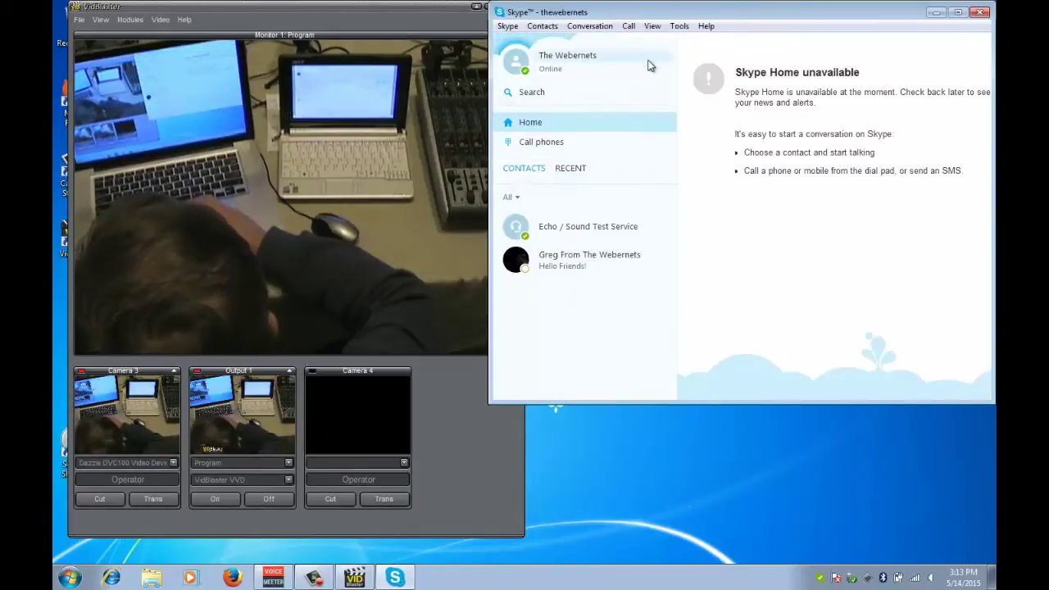
{"action": "left_click", "coordinate": [679, 26]}
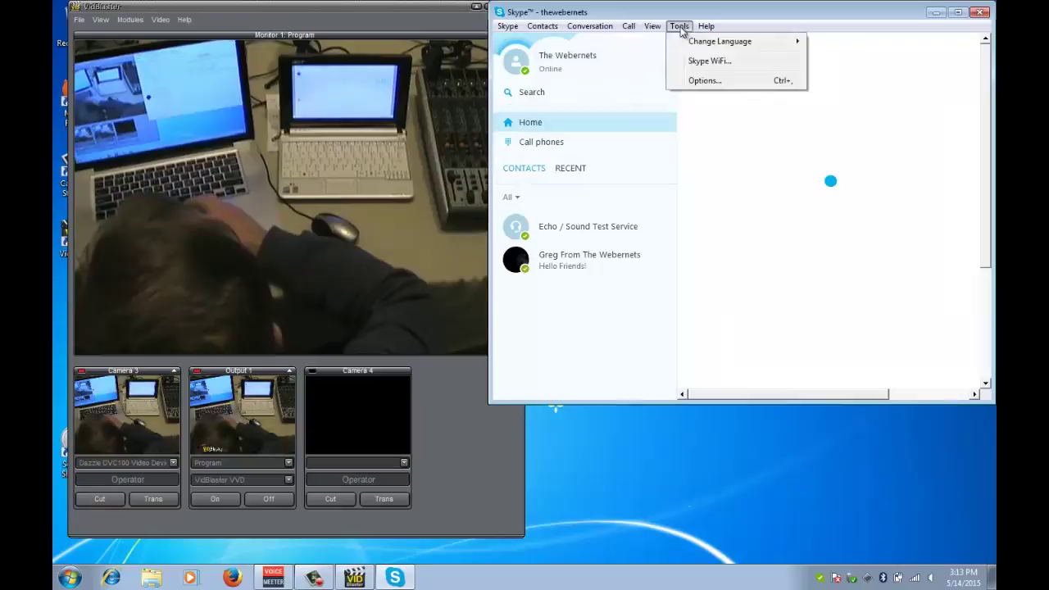
{"action": "left_click", "coordinate": [695, 81]}
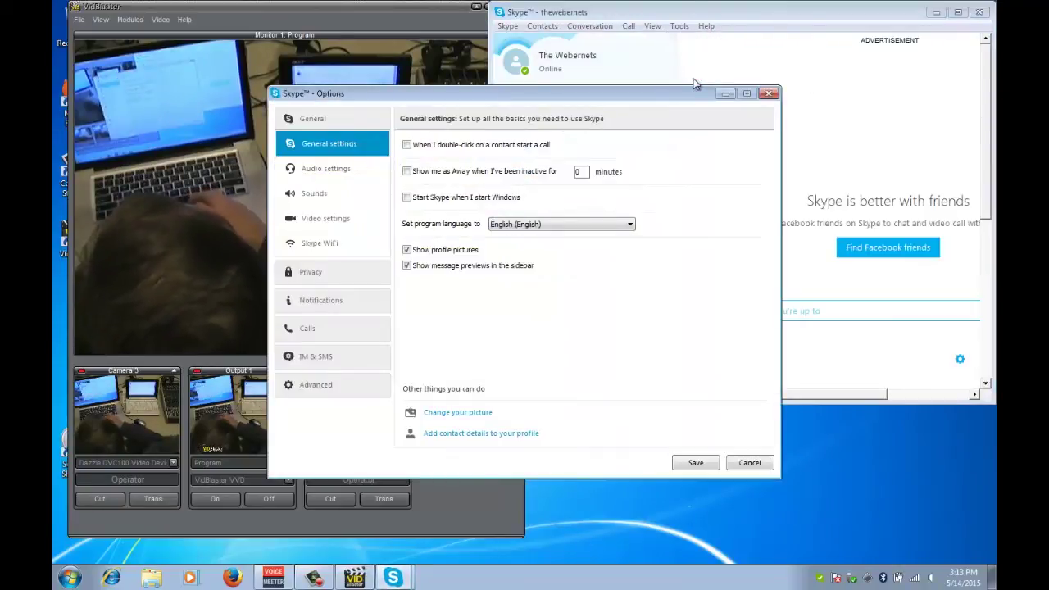
{"action": "left_click", "coordinate": [330, 170]}
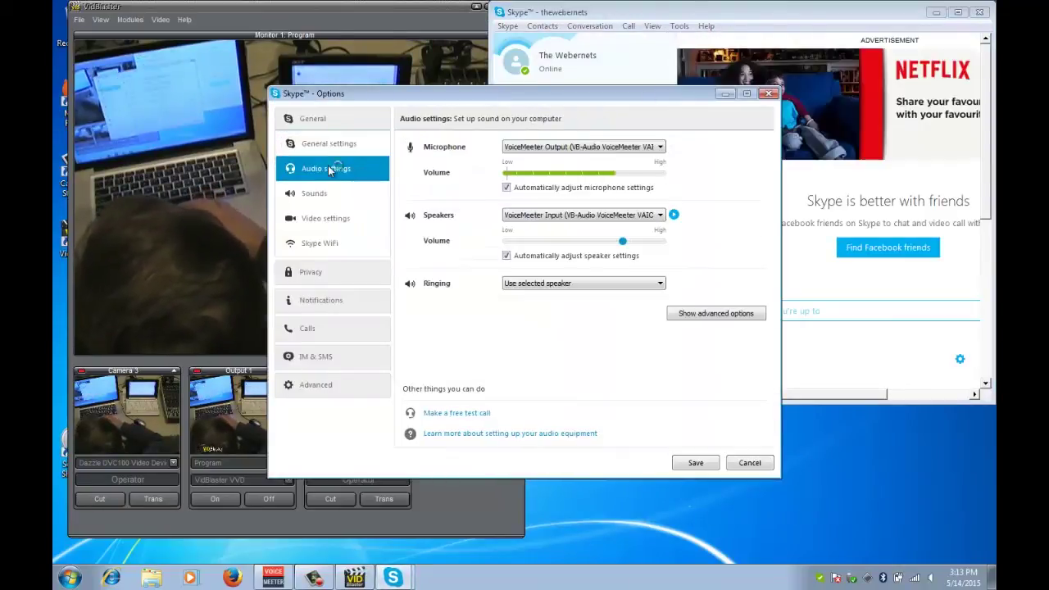
{"action": "left_click_drag", "start_coordinate": [550, 97], "coordinate": [657, 42]}
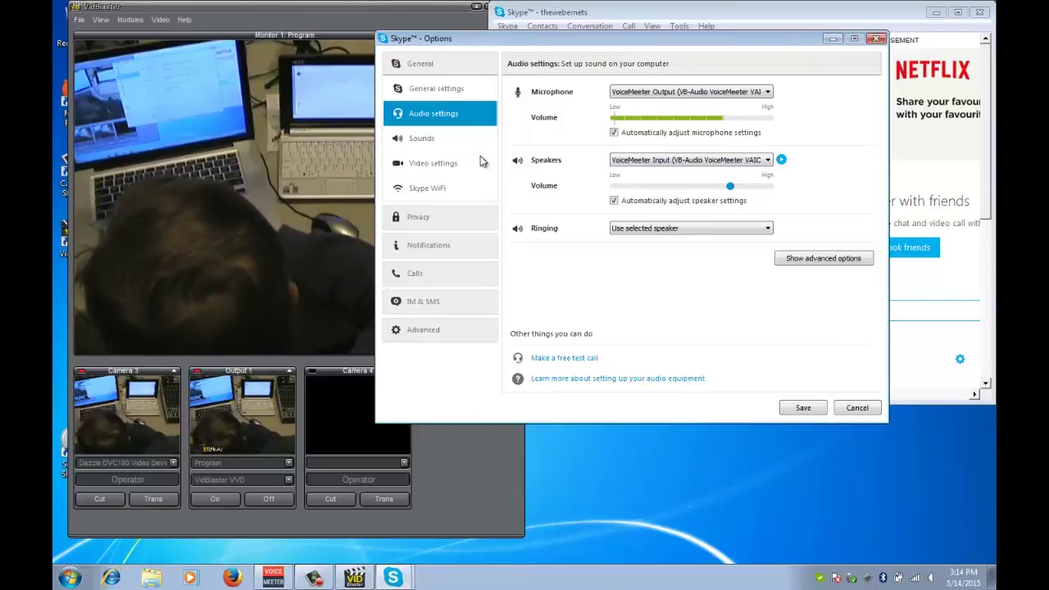
Choose VidBlaster VVD as Skype's webcam in Video settings and save the options
{"action": "left_click", "coordinate": [441, 167]}
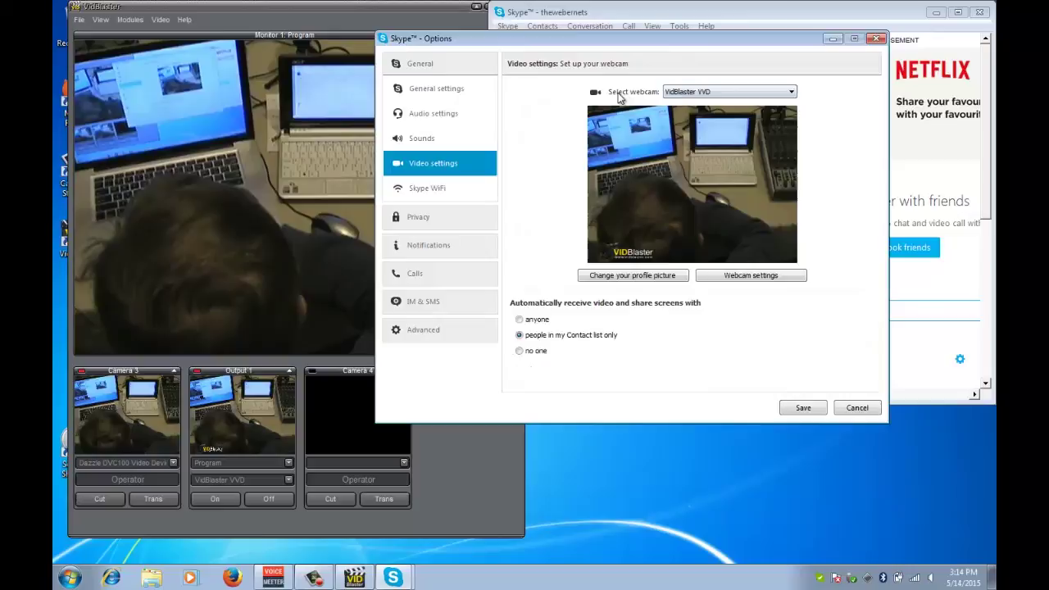
{"action": "left_click", "coordinate": [713, 93]}
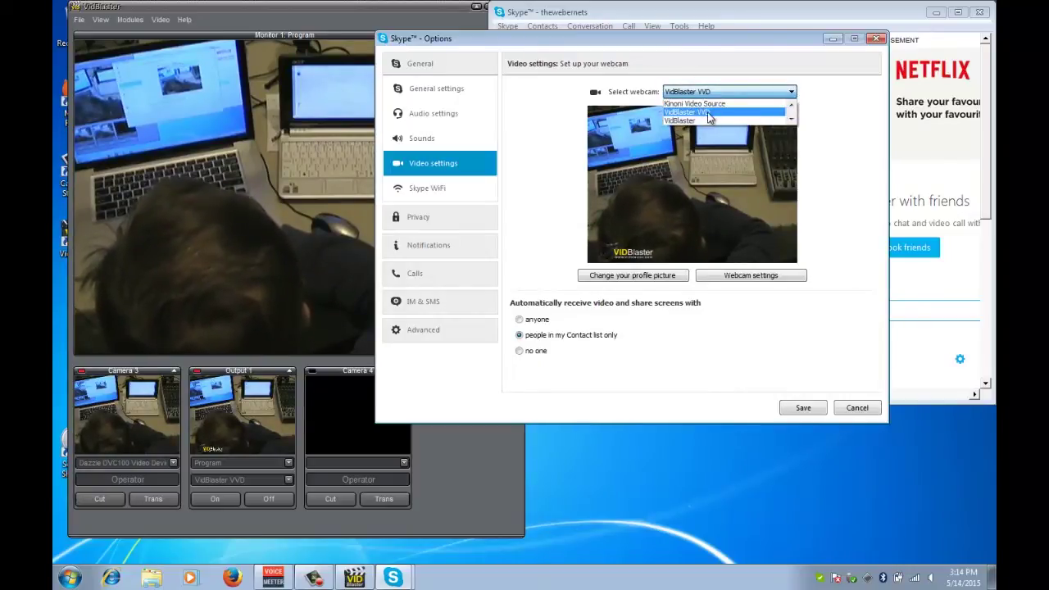
{"action": "left_click", "coordinate": [709, 112]}
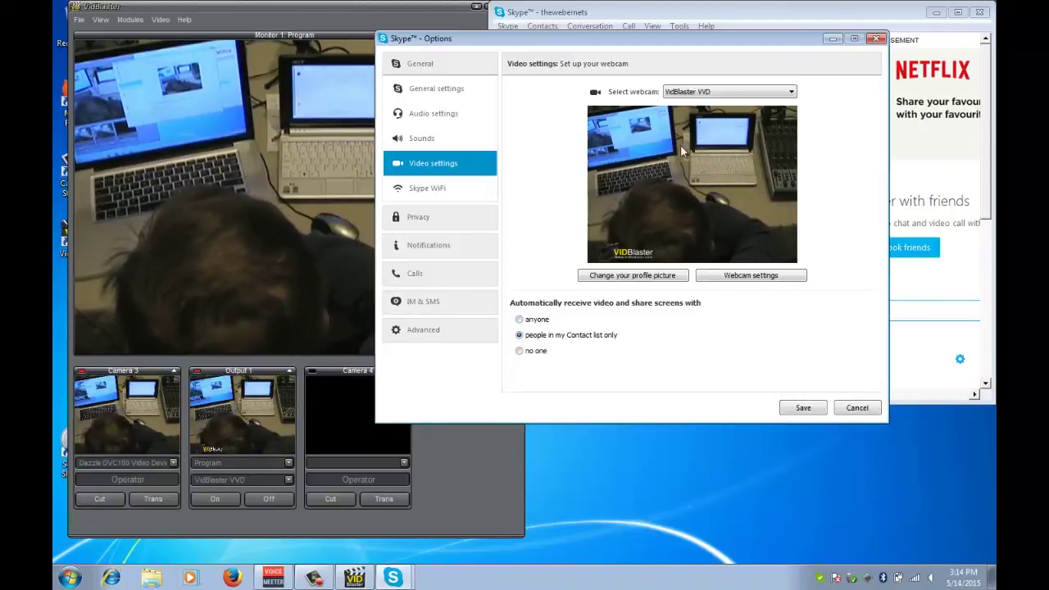
{"action": "left_click", "coordinate": [802, 408]}
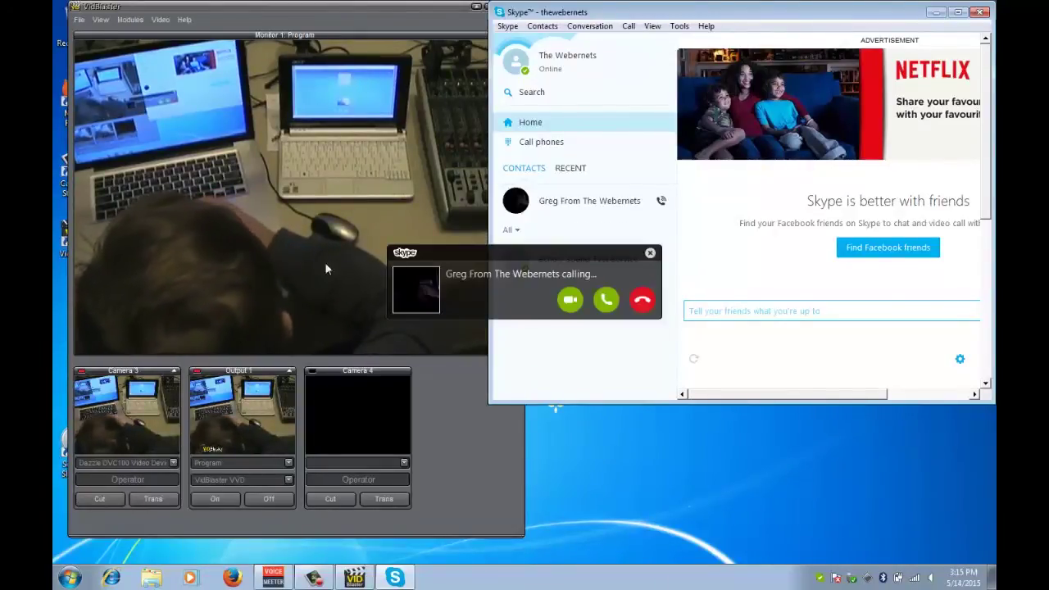
Answer the incoming Skype call with video, then cut VidBlaster's program to Camera 4
{"action": "left_click", "coordinate": [572, 303]}
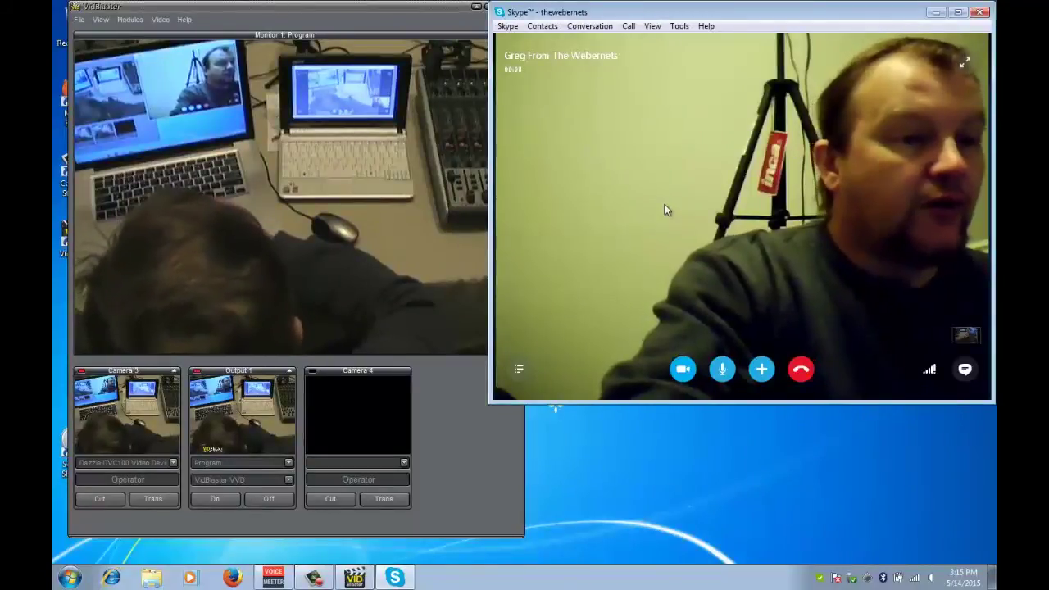
{"action": "left_click", "coordinate": [439, 379]}
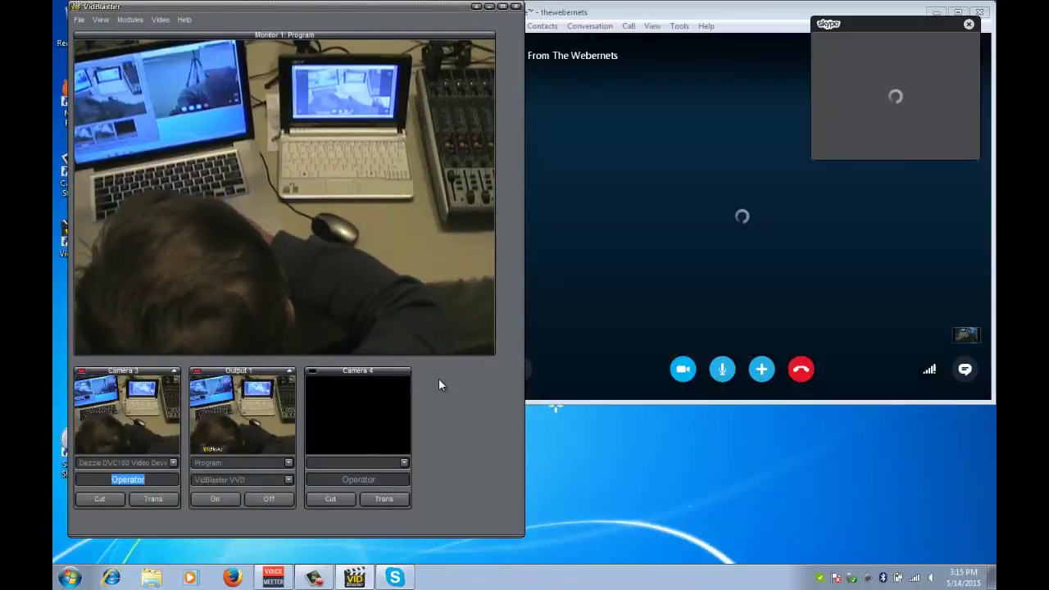
{"action": "left_click", "coordinate": [375, 396]}
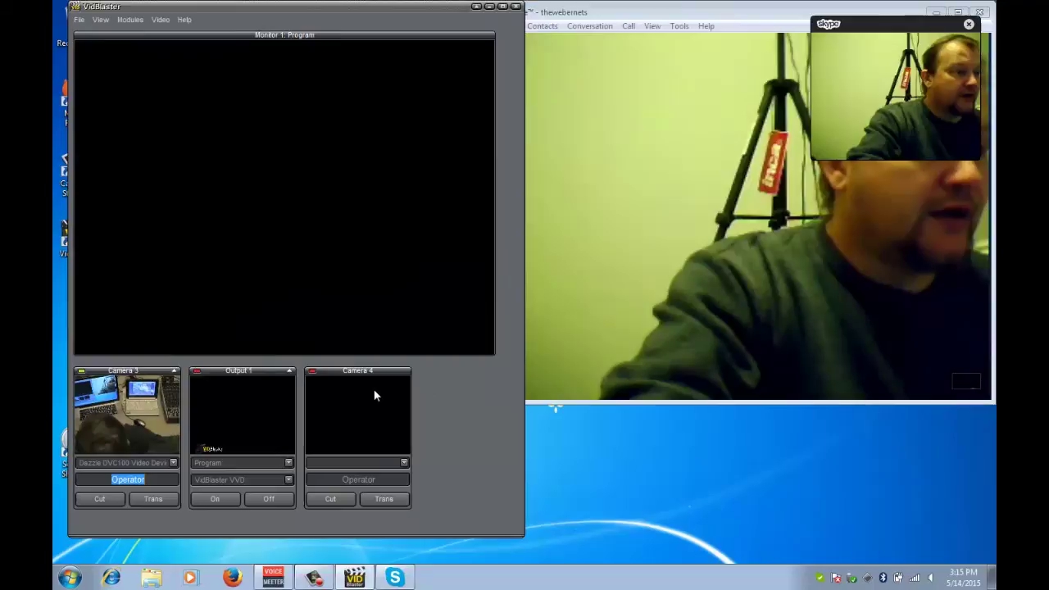
Have Camera 4 capture a 4:3 screen area drawn over the Skype caller's video
{"action": "right_click", "coordinate": [374, 396]}
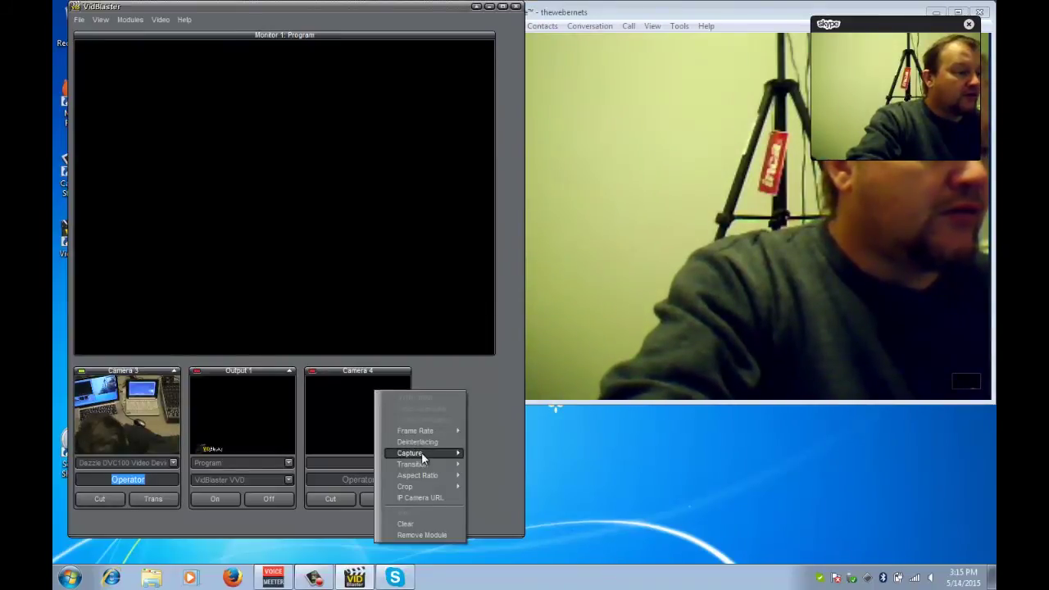
{"action": "mouse_move", "coordinate": [423, 458]}
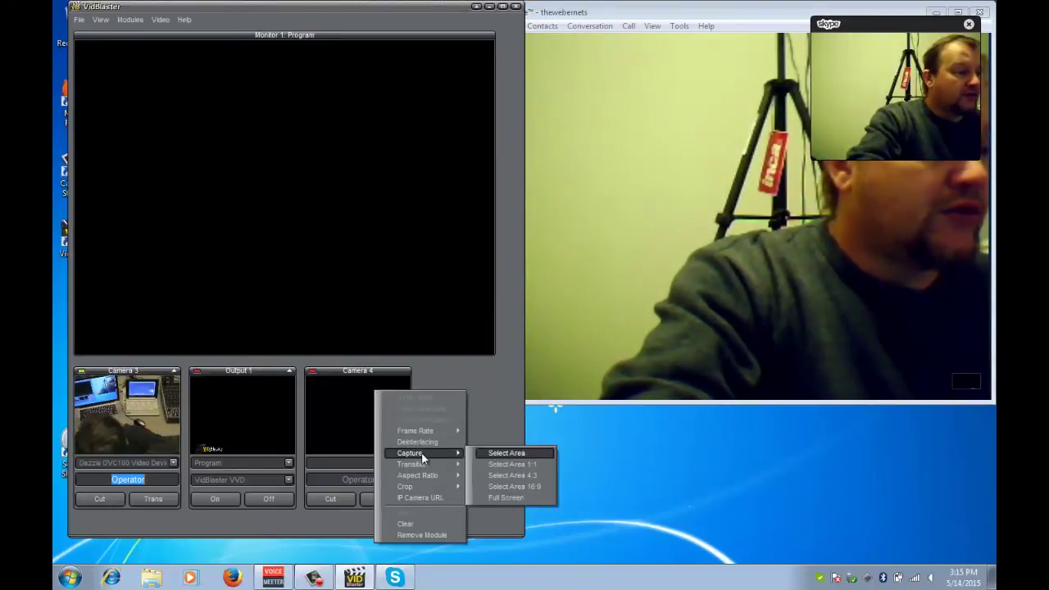
{"action": "left_click", "coordinate": [497, 475]}
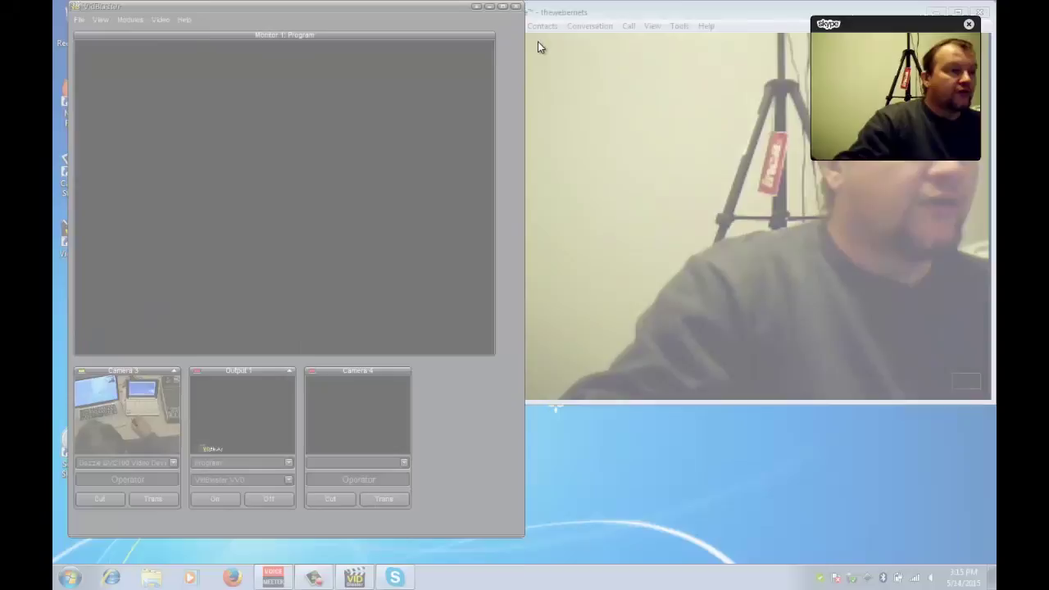
{"action": "left_click", "coordinate": [969, 26]}
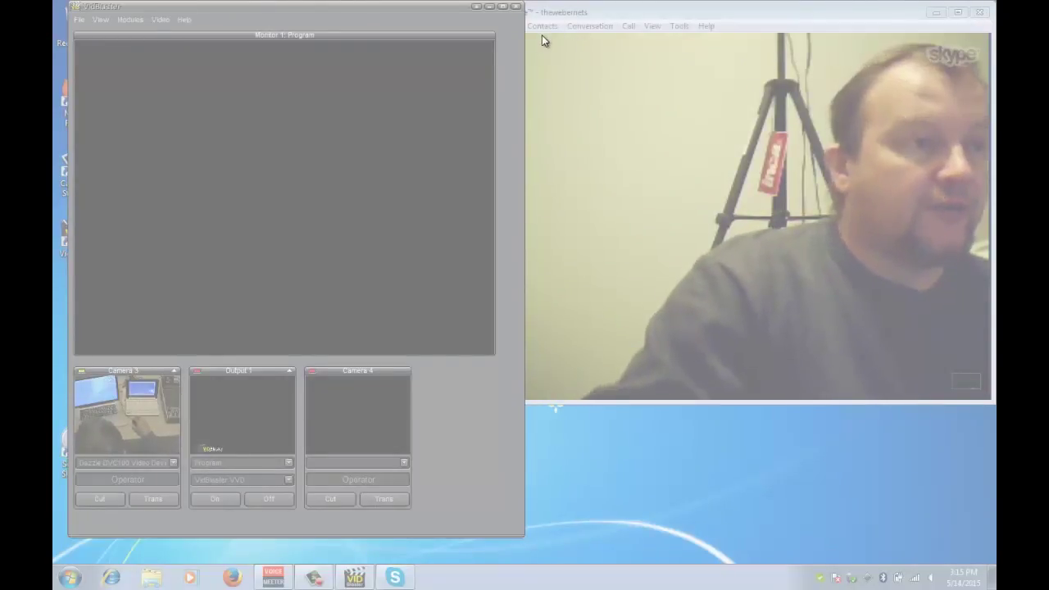
{"action": "left_click_drag", "start_coordinate": [529, 37], "coordinate": [872, 308]}
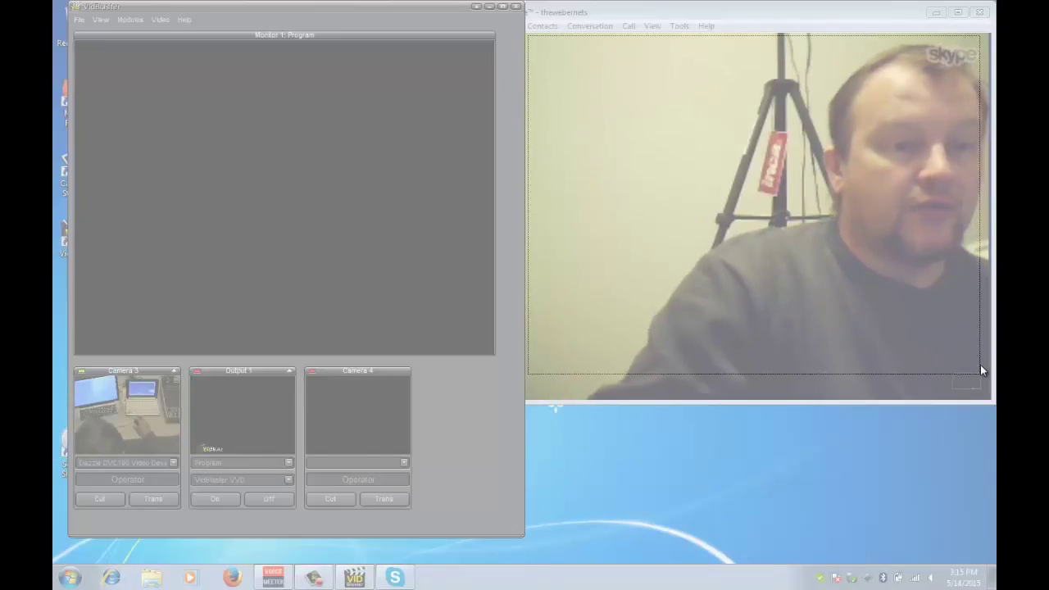
{"action": "left_click_drag", "start_coordinate": [980, 366], "coordinate": [981, 365]}
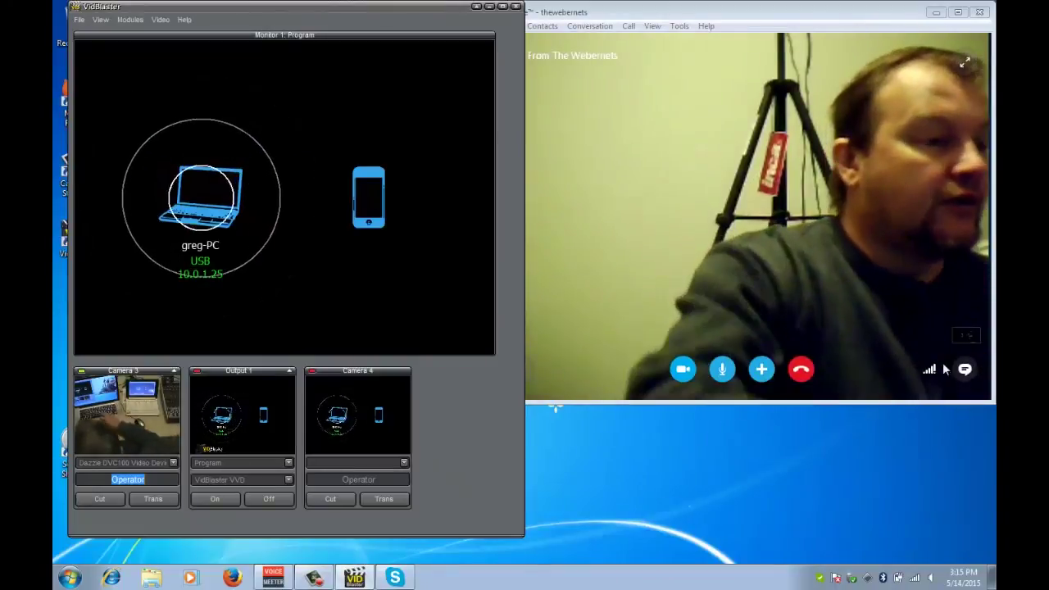
Set Camera 4's source to Screen Capture, dissolve to Camera 3, then cut back to Camera 4
{"action": "left_click", "coordinate": [404, 465]}
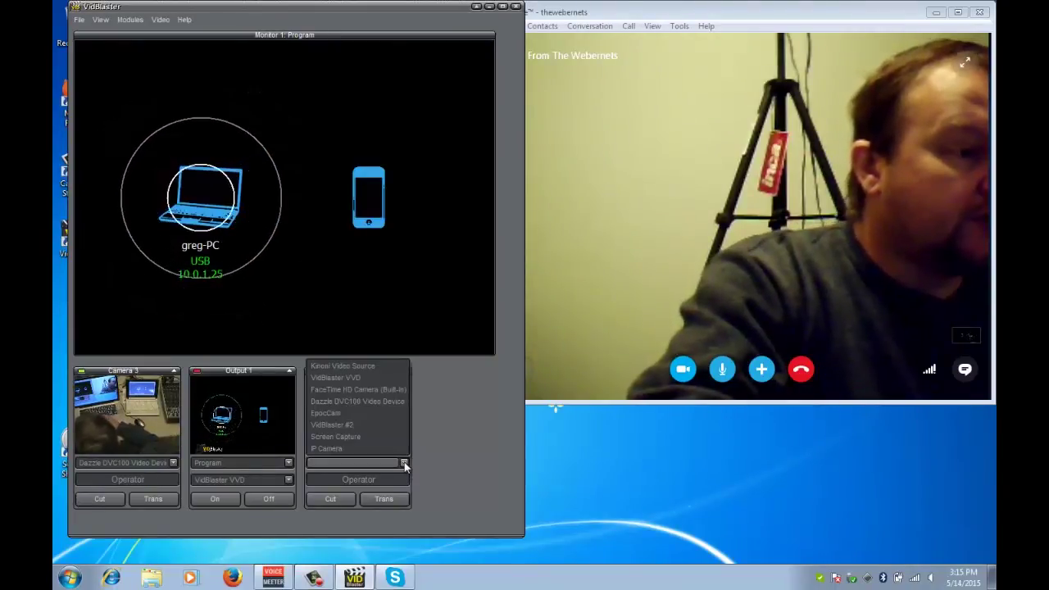
{"action": "left_click", "coordinate": [365, 437]}
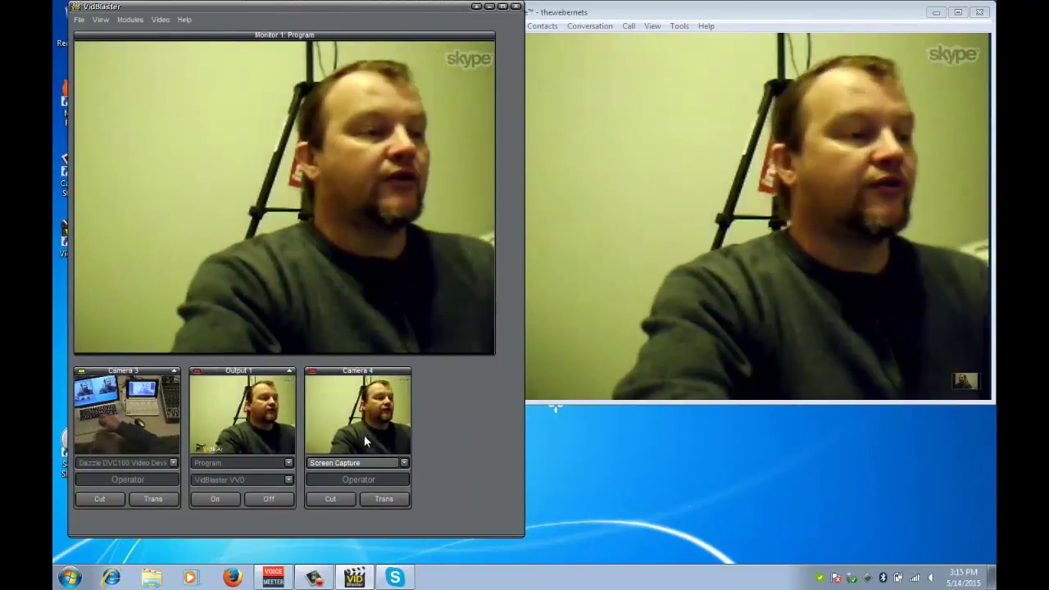
{"action": "mouse_move", "coordinate": [653, 50]}
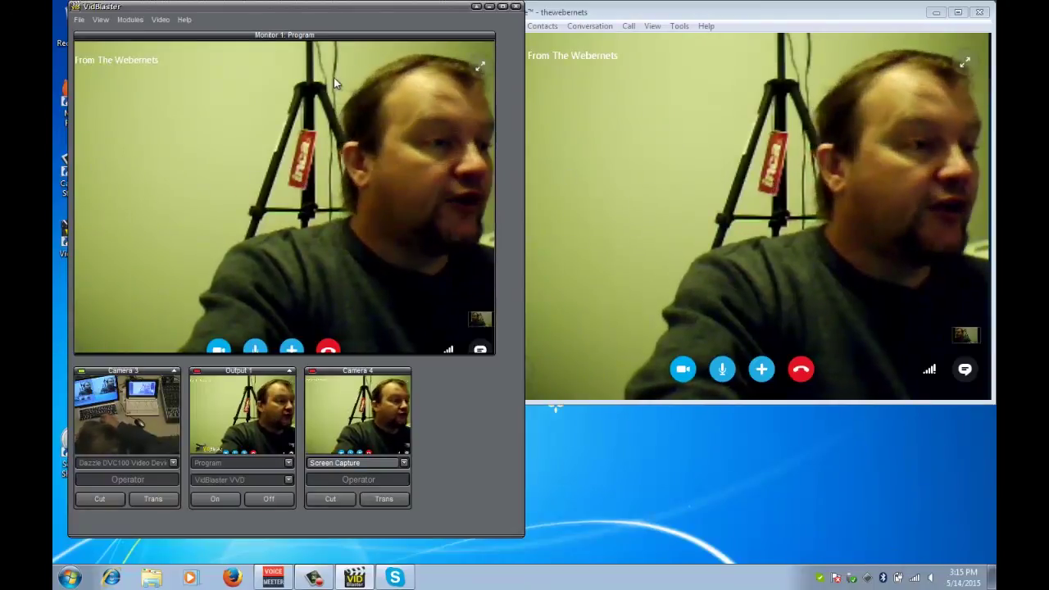
{"action": "key", "text": "t"}
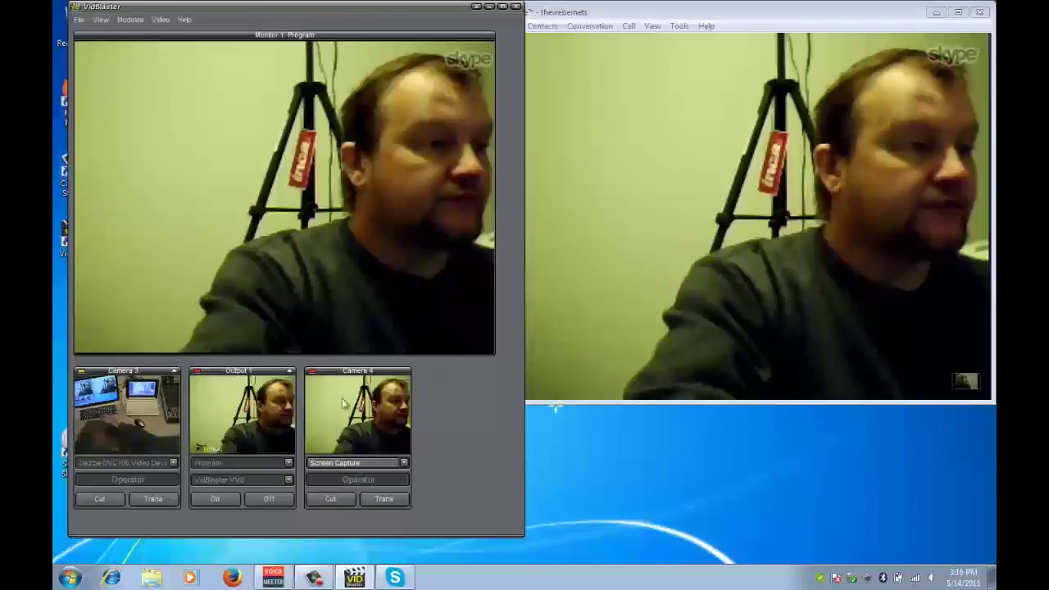
{"action": "left_click", "coordinate": [111, 409]}
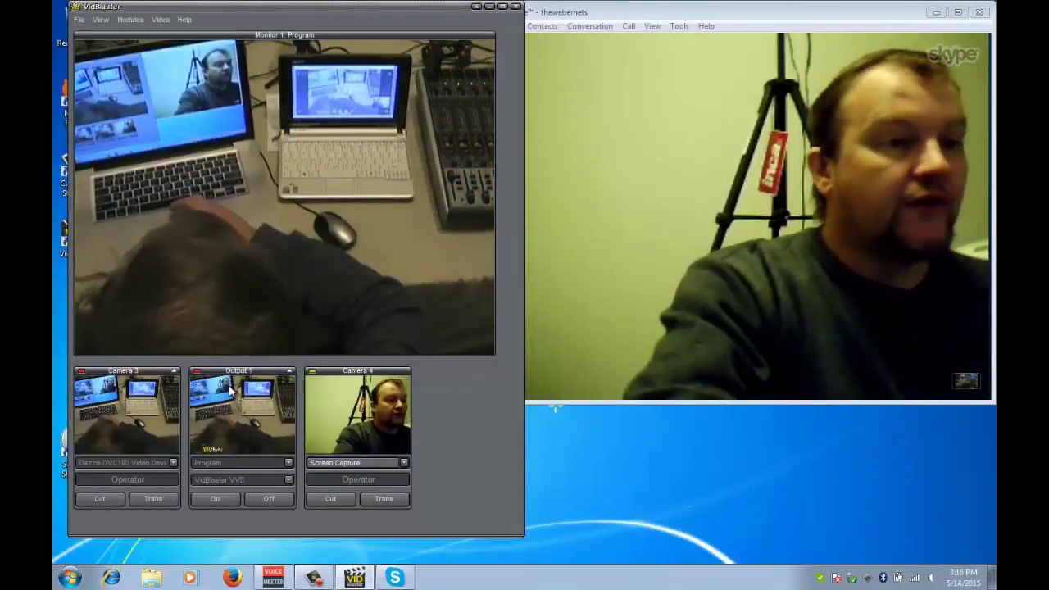
{"action": "left_click", "coordinate": [321, 397]}
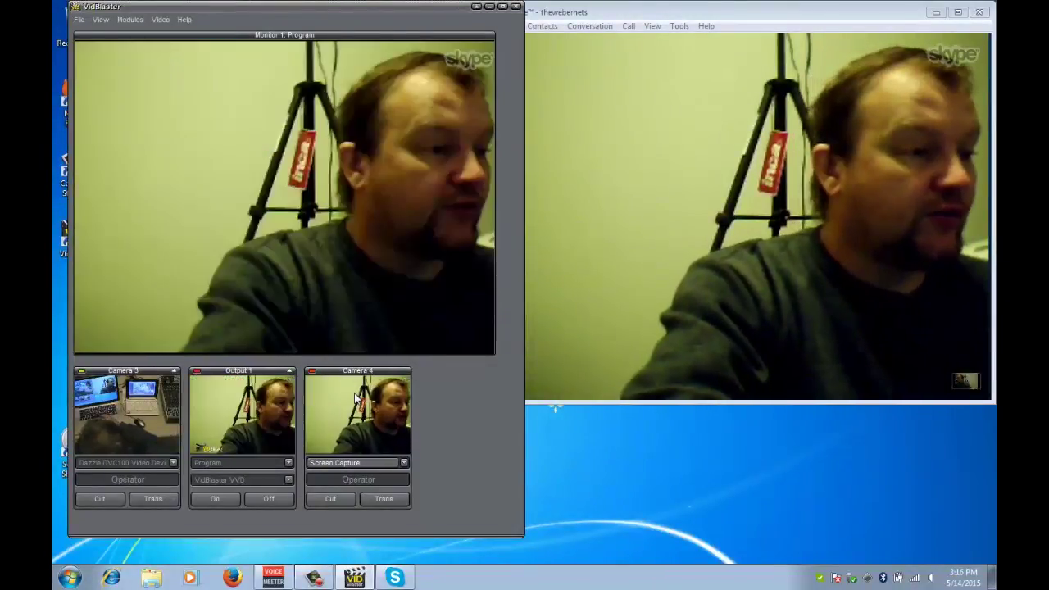